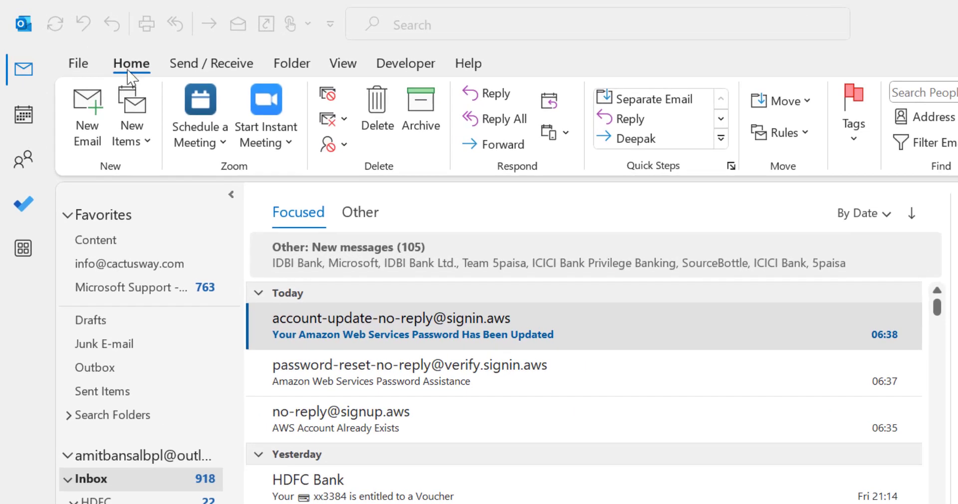
# Open the rules and alerts manager and choose the primary Outlook account's inbox as the folder to apply changes to
pyautogui.click(125, 70)
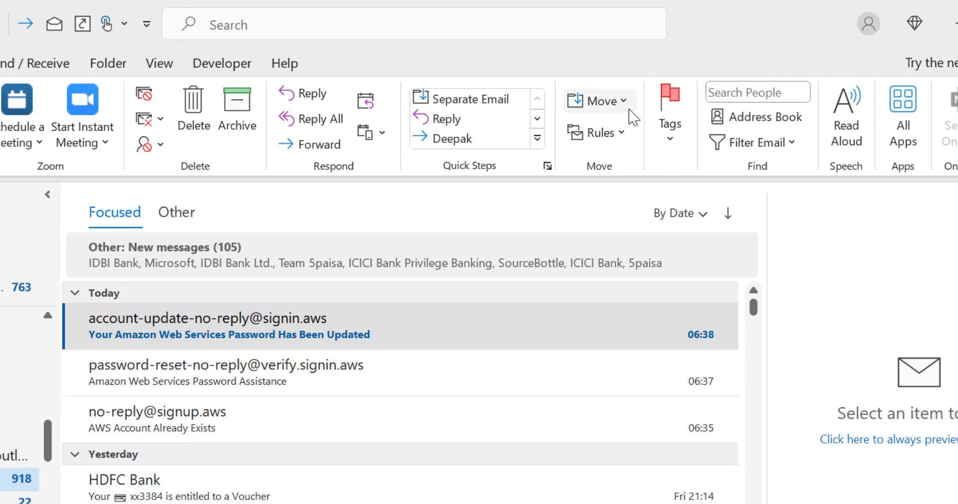
pyautogui.click(623, 135)
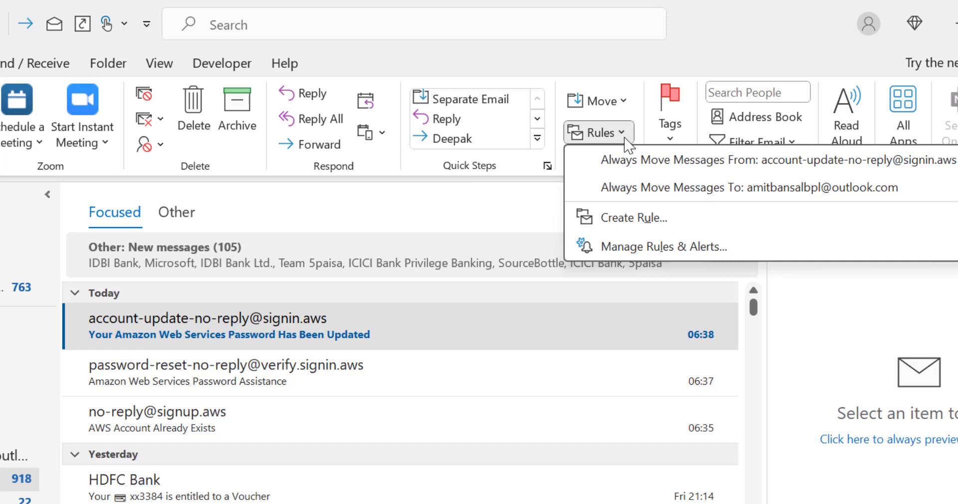
pyautogui.click(708, 246)
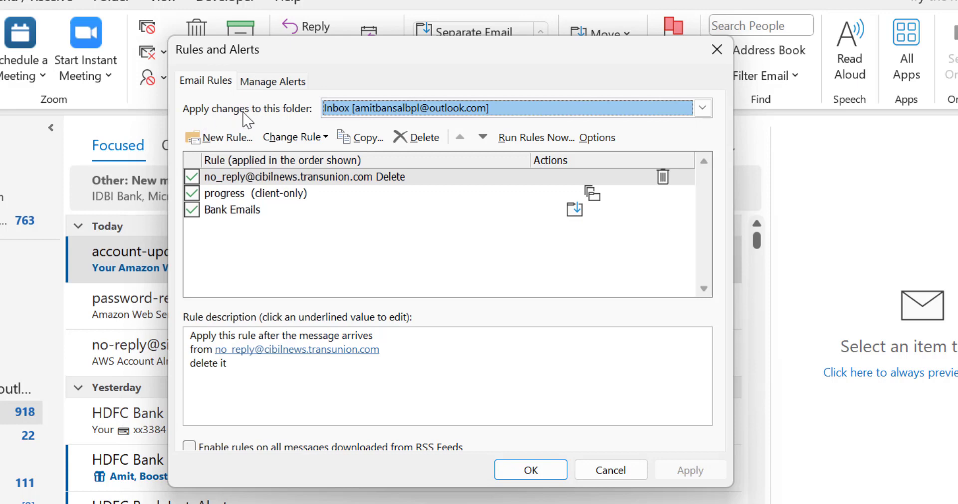
pyautogui.click(702, 107)
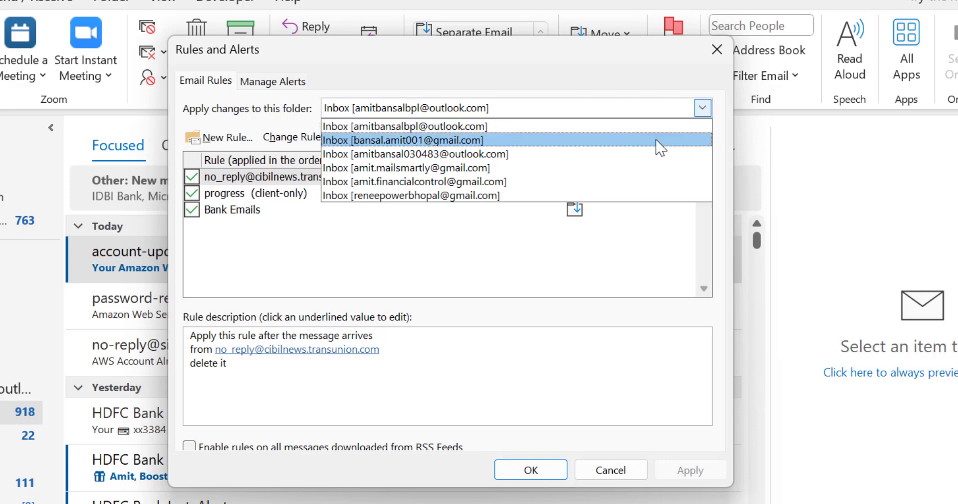
pyautogui.click(555, 124)
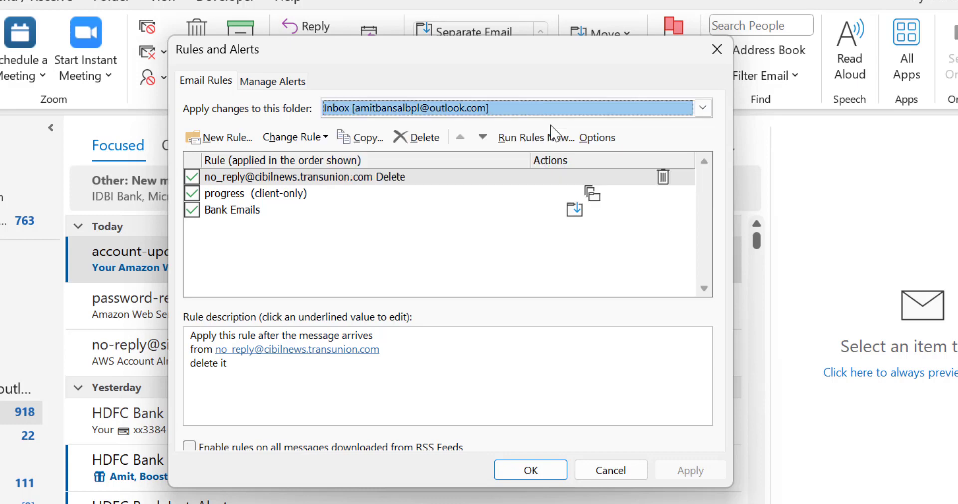
# Examine the descriptions of the progress rule and the TransUnion CIBIL news Delete rule
pyautogui.click(277, 269)
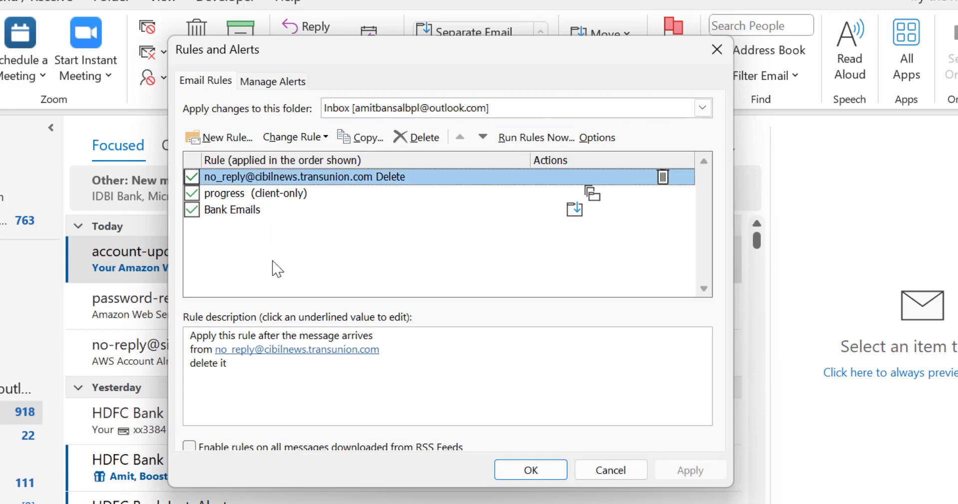
pyautogui.click(254, 194)
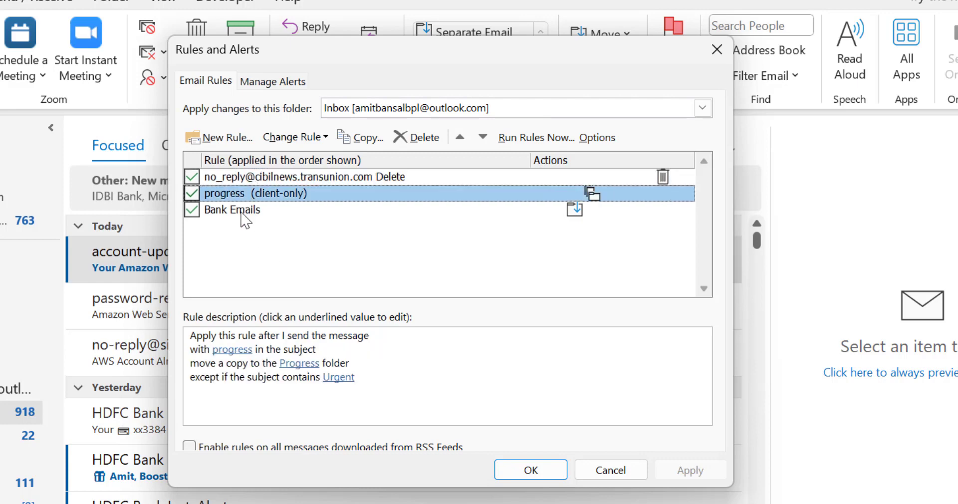
pyautogui.click(299, 178)
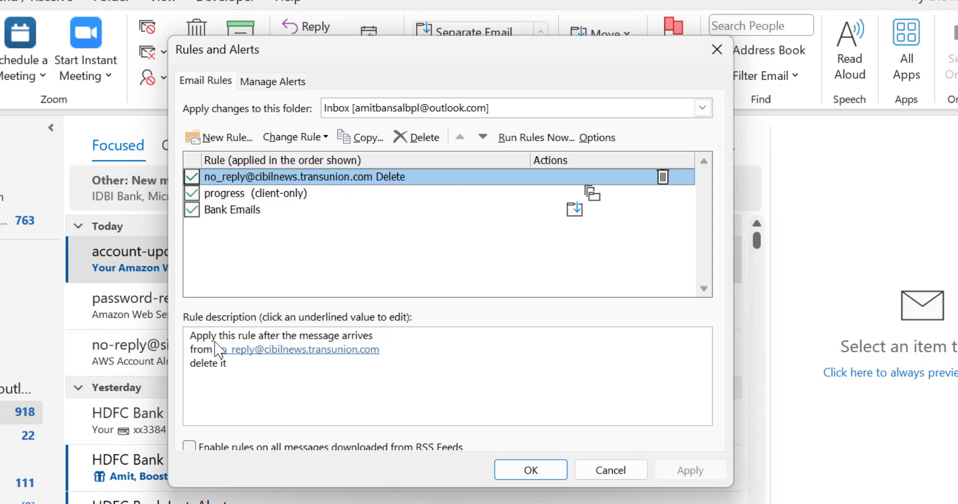
pyautogui.click(246, 349)
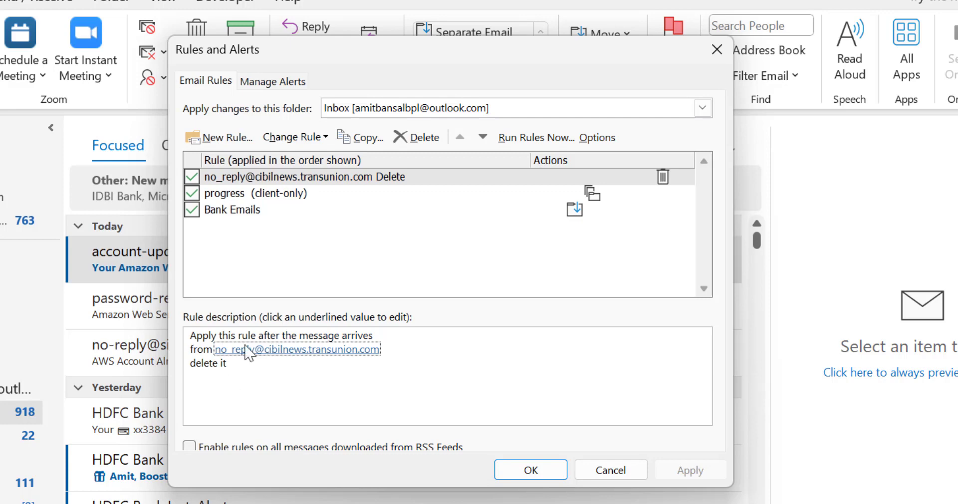
# Open the TransUnion CIBIL news Delete rule's settings for editing and keep its sender condition, continuing to the actions
pyautogui.click(347, 177)
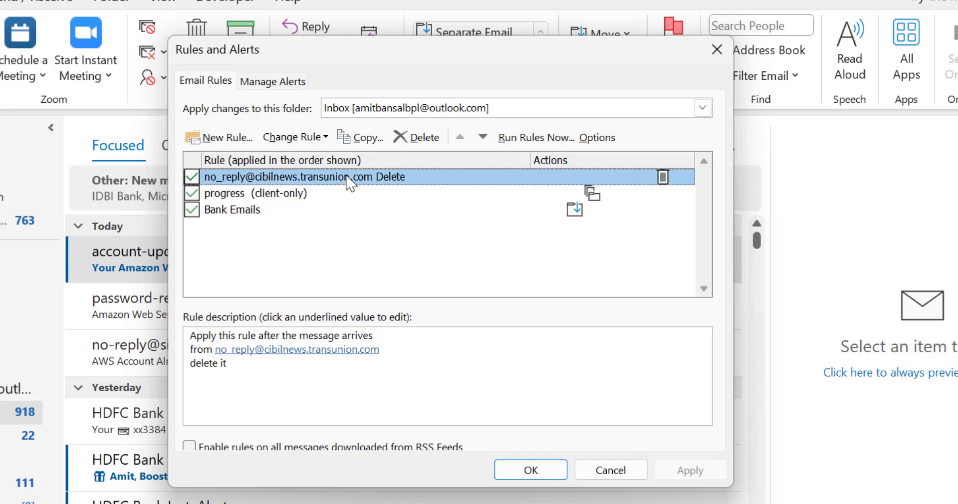
pyautogui.click(323, 141)
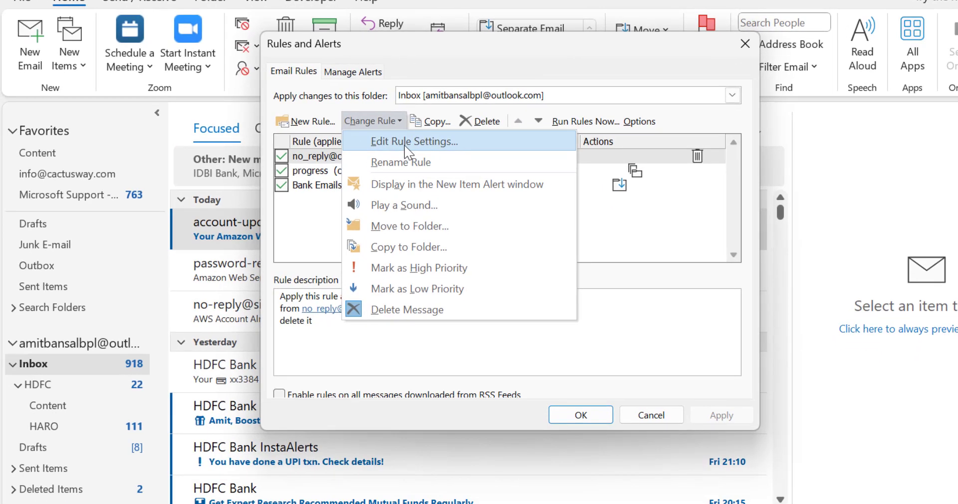
pyautogui.click(408, 145)
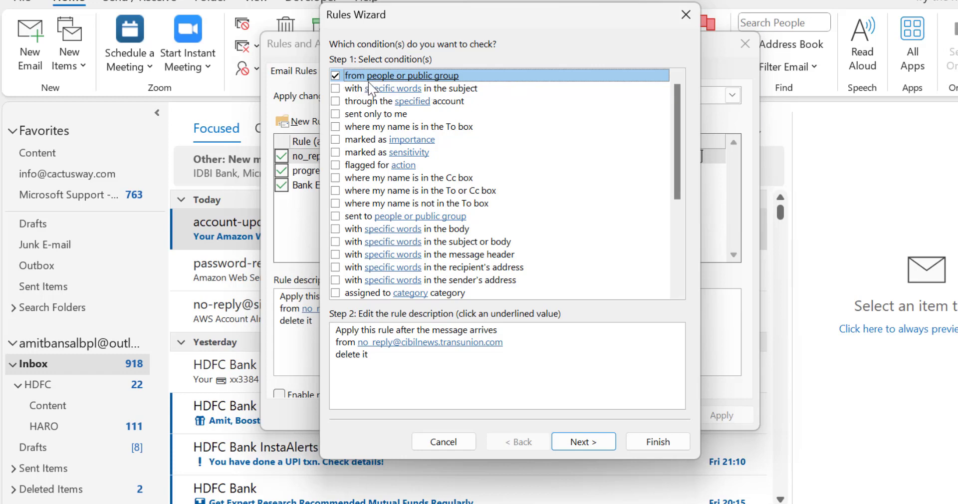
pyautogui.click(459, 406)
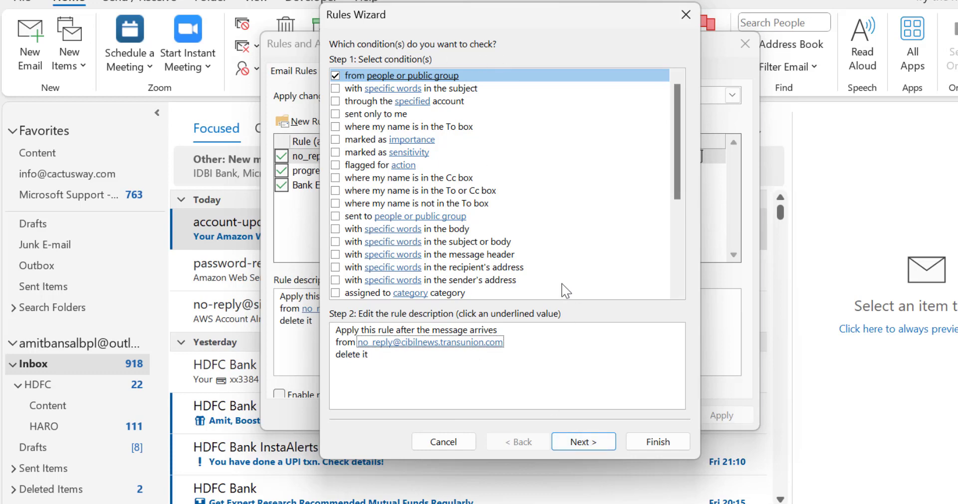
pyautogui.press('Return')
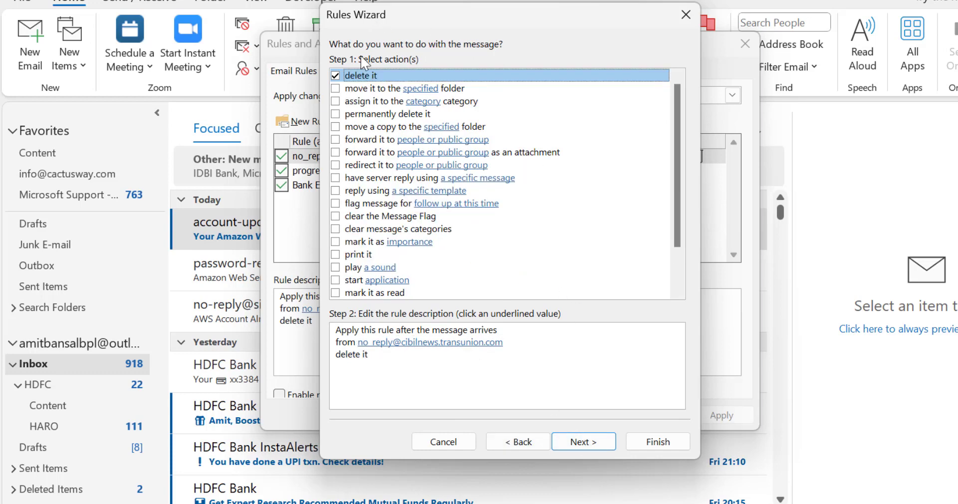
# Replace the rule's delete action with moving messages to the My Quick Steps folder under Deleted Items
pyautogui.click(342, 77)
pyautogui.click(335, 88)
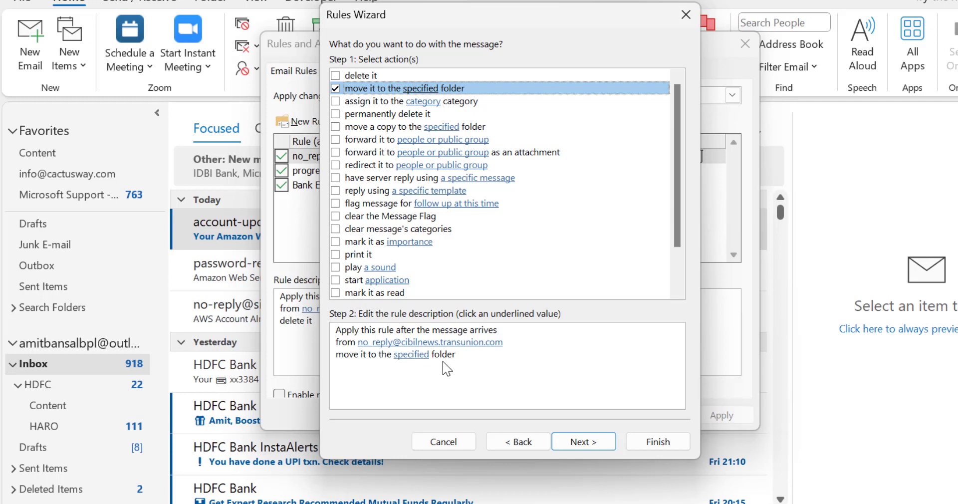
pyautogui.click(411, 355)
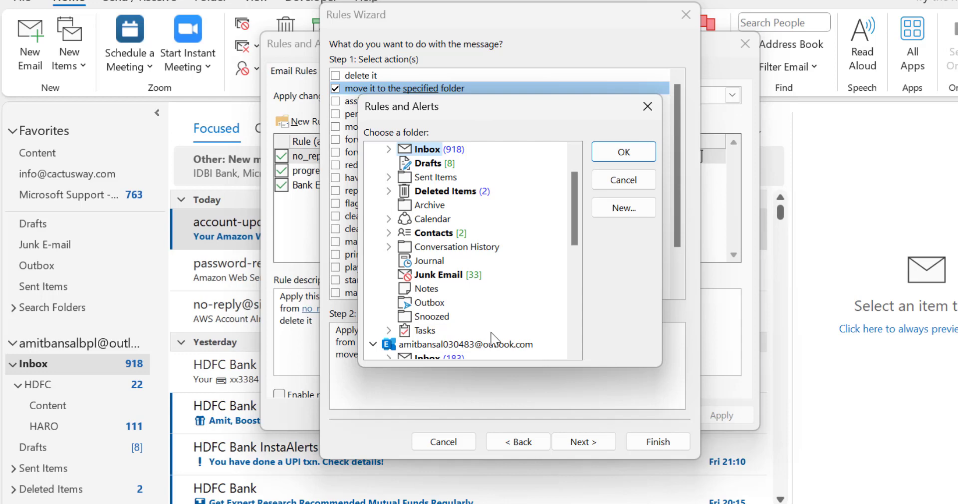
pyautogui.scroll(1, 518, 269)
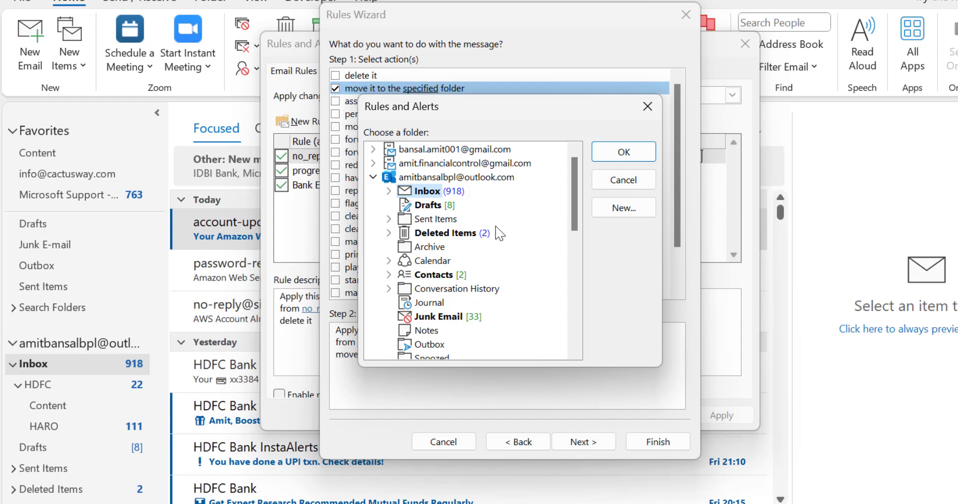
pyautogui.scroll(-1, 532, 232)
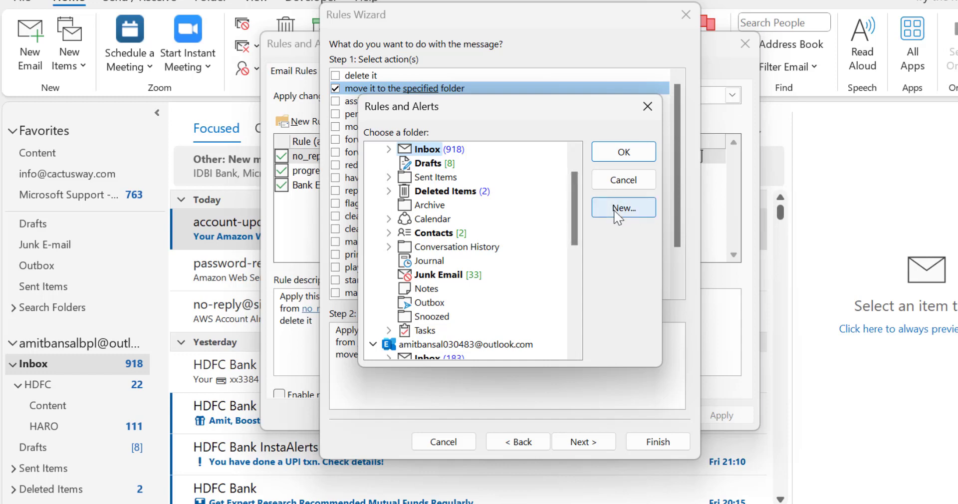
pyautogui.click(388, 192)
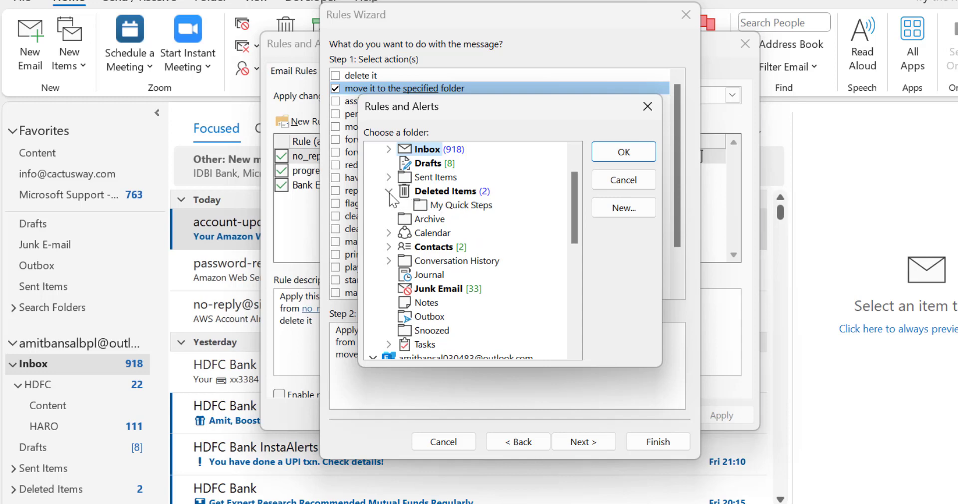
pyautogui.click(455, 206)
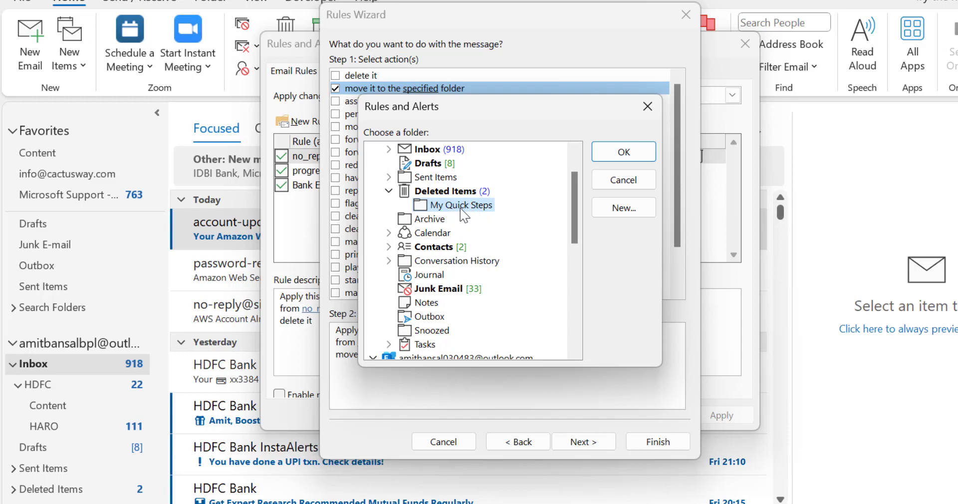
pyautogui.click(634, 158)
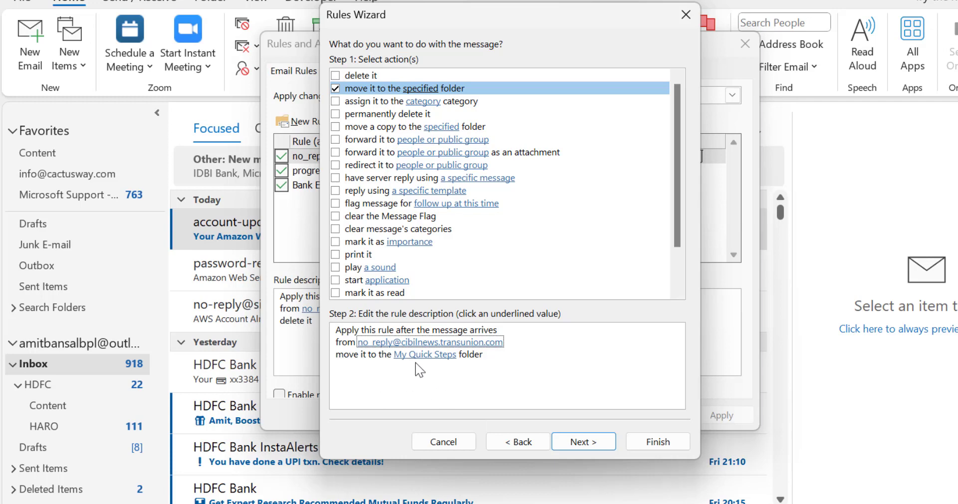
# Review the available exceptions for the rule and continue without adding any
pyautogui.click(589, 447)
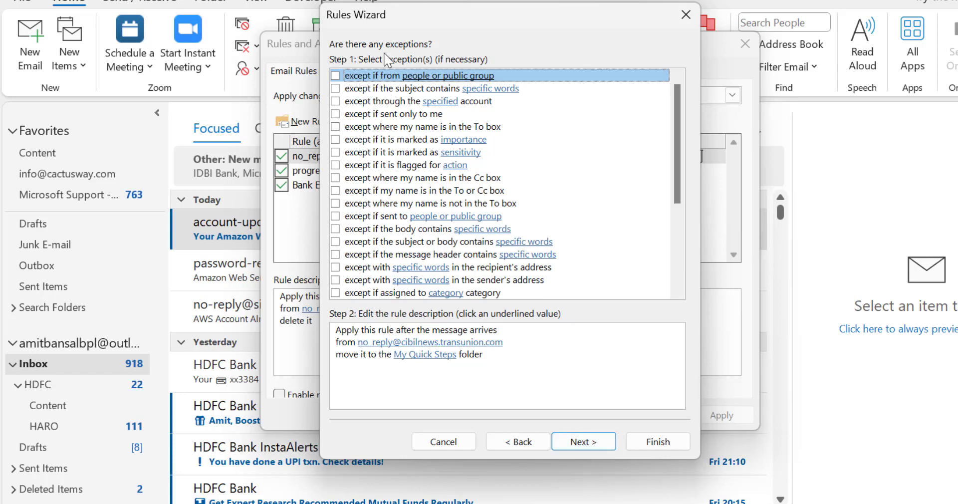
pyautogui.scroll(-1, 466, 169)
pyautogui.scroll(-3, 465, 170)
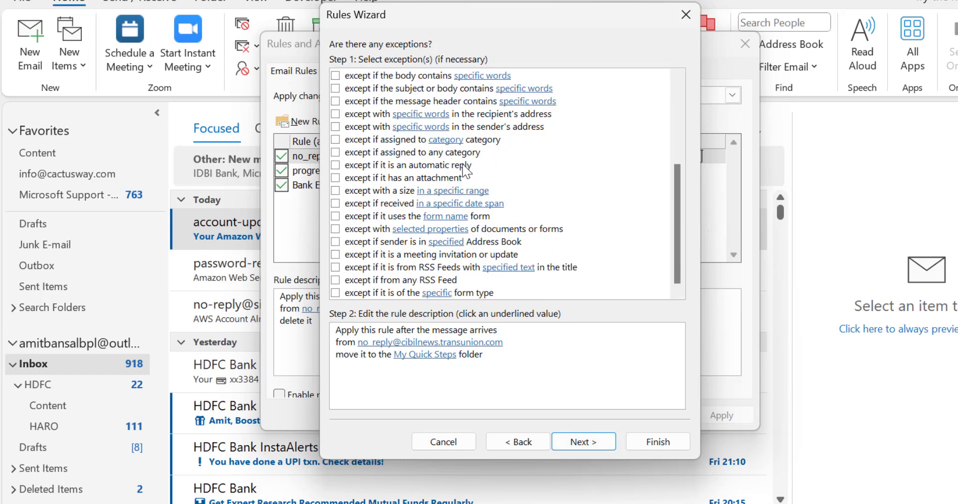
pyautogui.scroll(4, 466, 169)
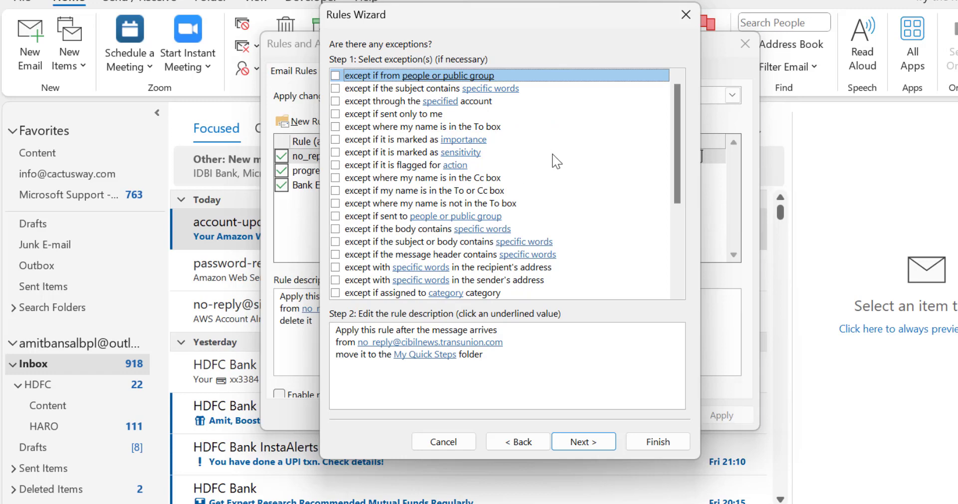
pyautogui.scroll(-4, 590, 178)
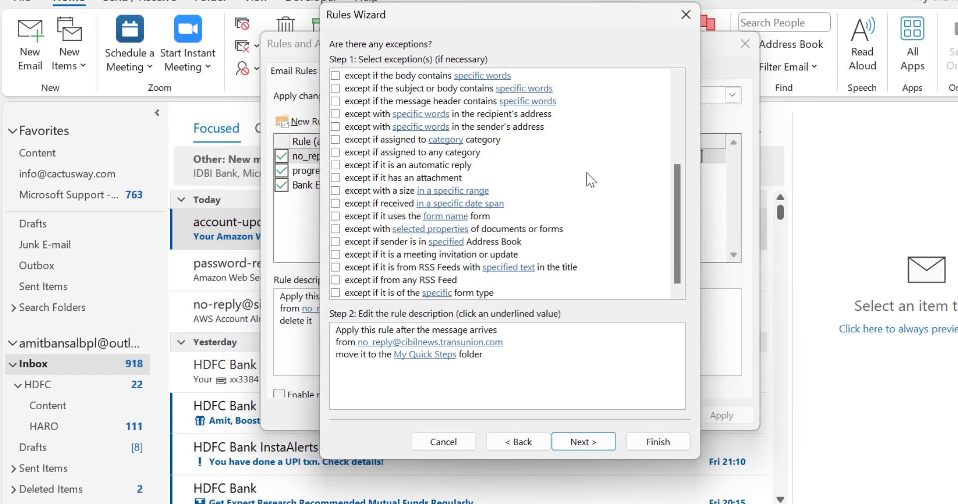
pyautogui.click(582, 442)
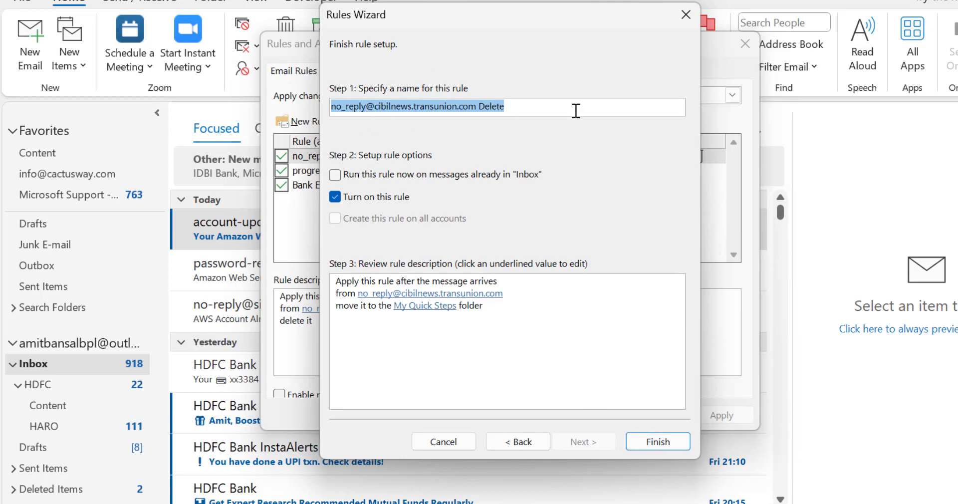
# Set the rule to run now on messages already in Inbox, keep it turned on, and finish the rule setup
pyautogui.click(333, 194)
pyautogui.click(341, 184)
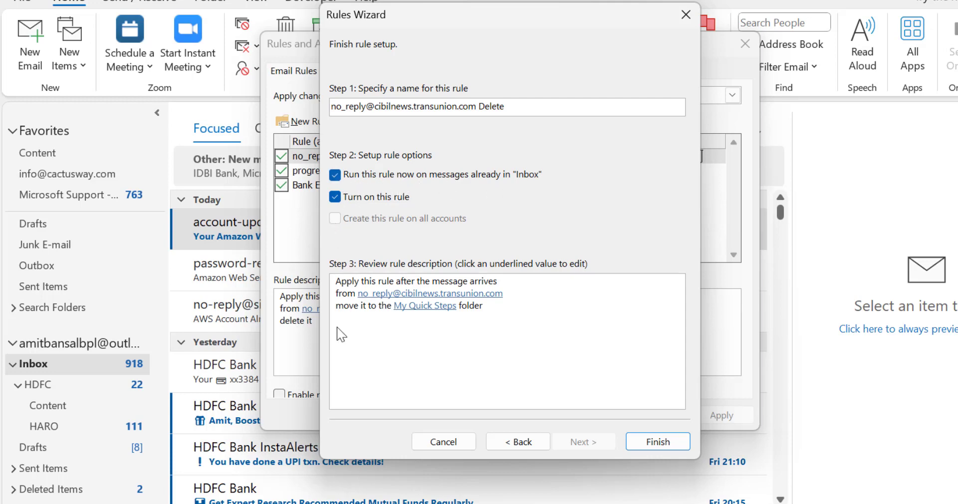
pyautogui.click(349, 319)
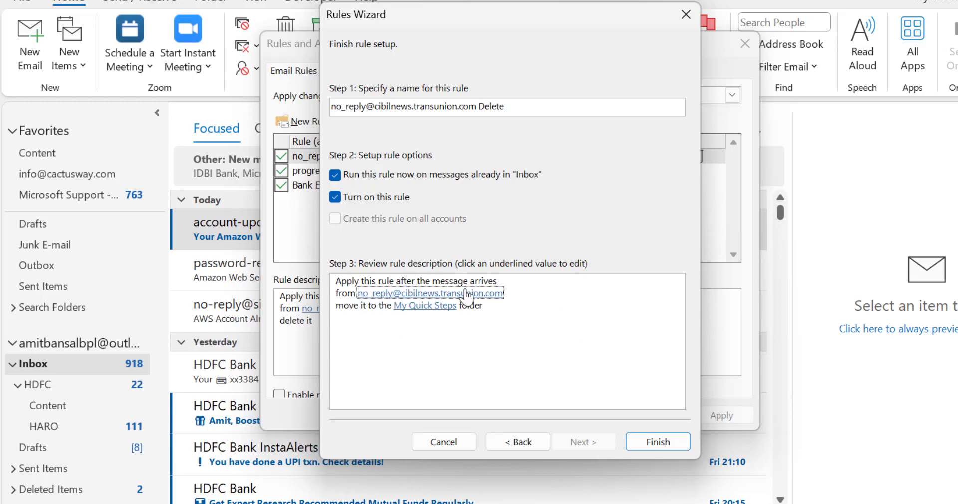
pyautogui.press('Tab')
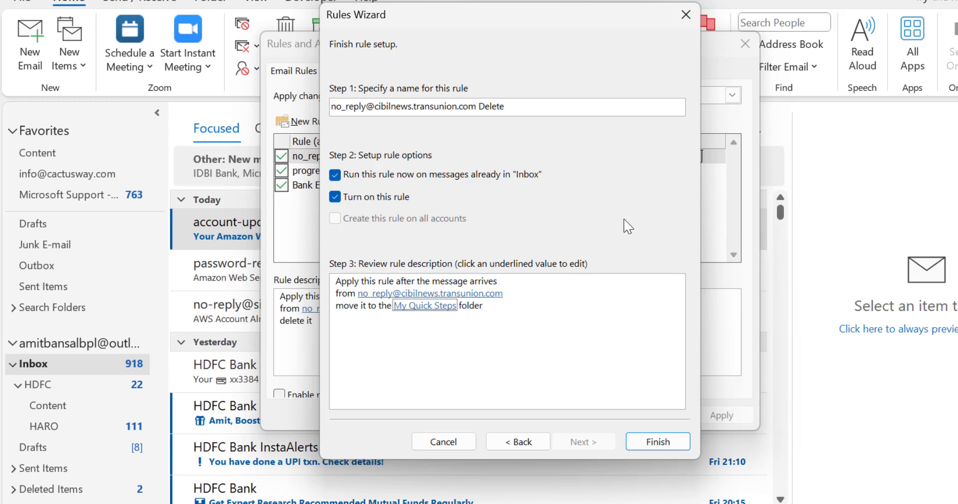
pyautogui.click(667, 442)
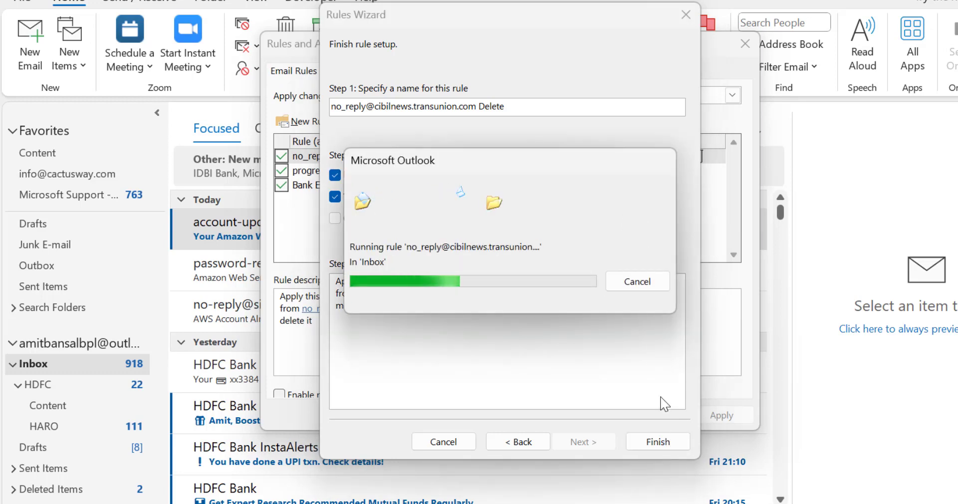